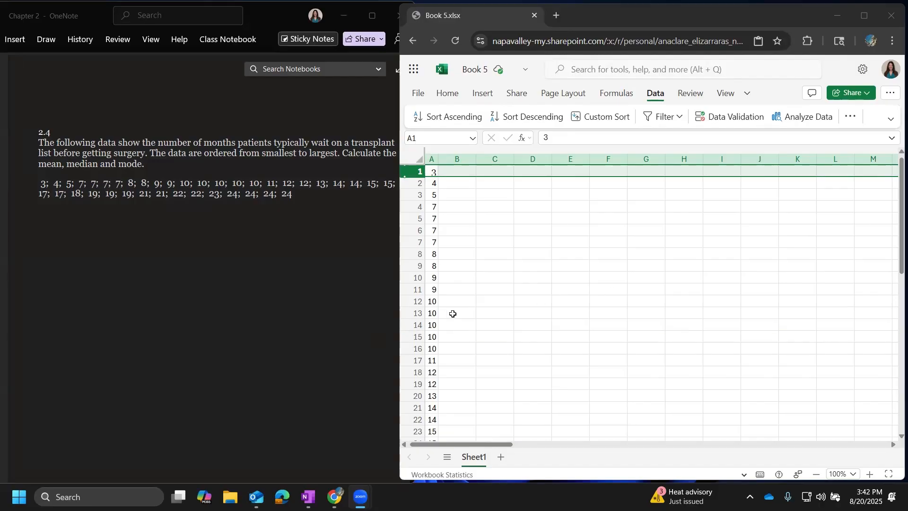
Enter an AVERAGE formula in C1 covering the data in A1:A39.
left_click(488, 172)
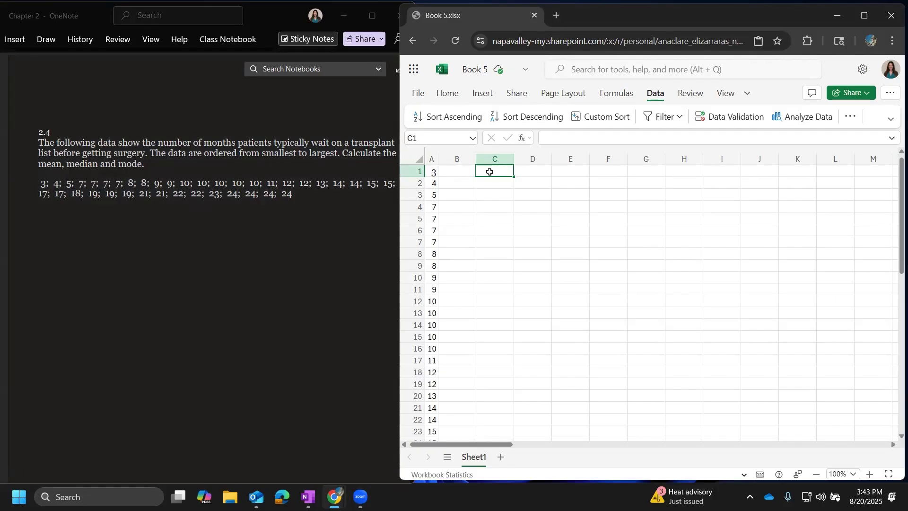
type("=")
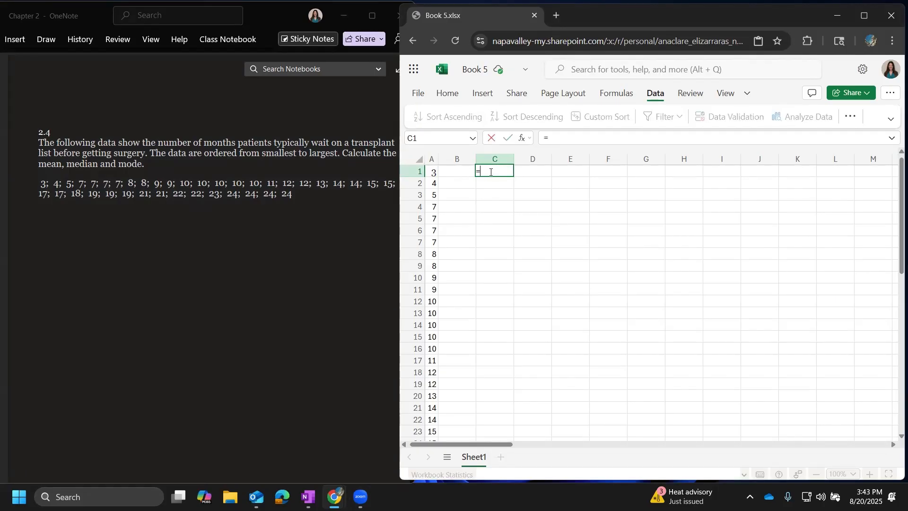
type("mean")
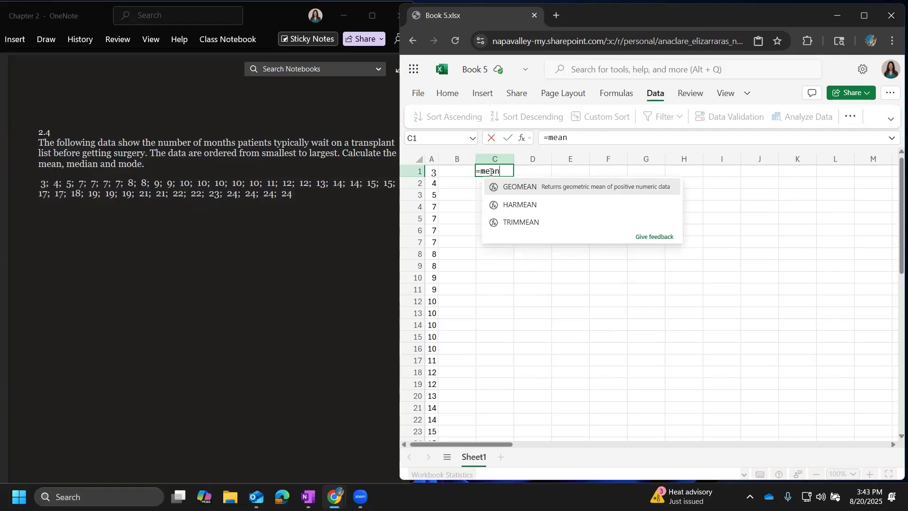
key("BackSpace")
key("BackSpace")
key("BackSpace")
key("BackSpace")
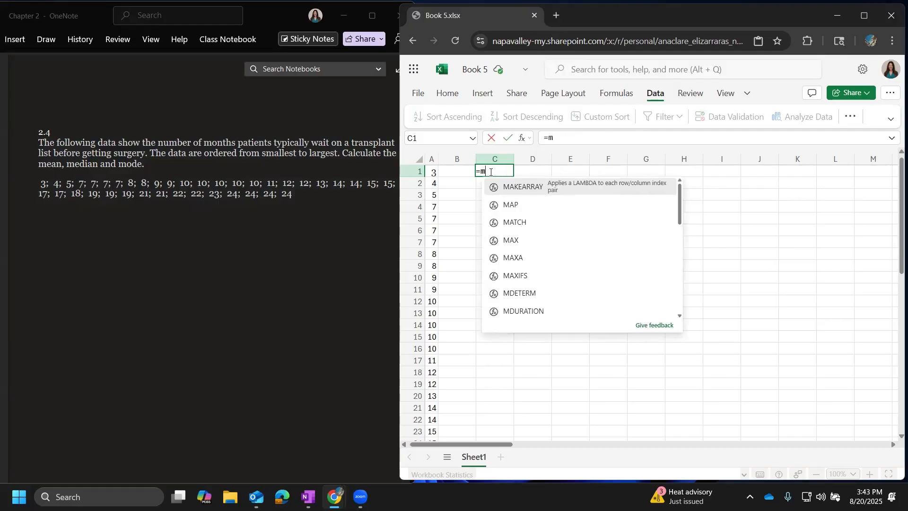
type("avae")
key("BackSpace")
key("BackSpace")
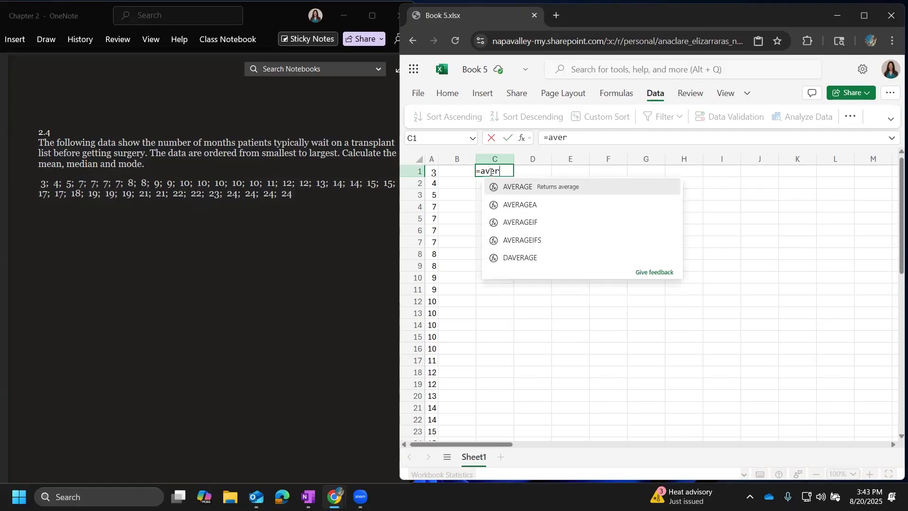
type("erage(")
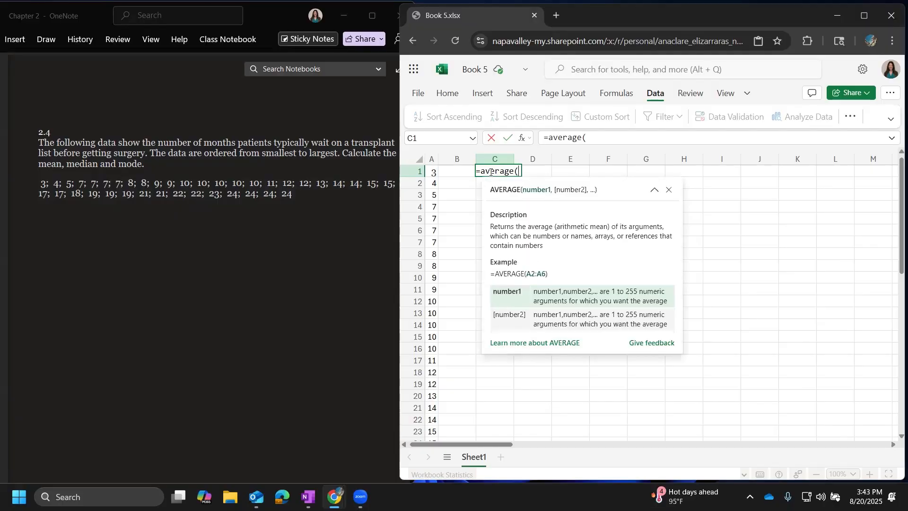
left_click_drag(431, 172, 416, 344)
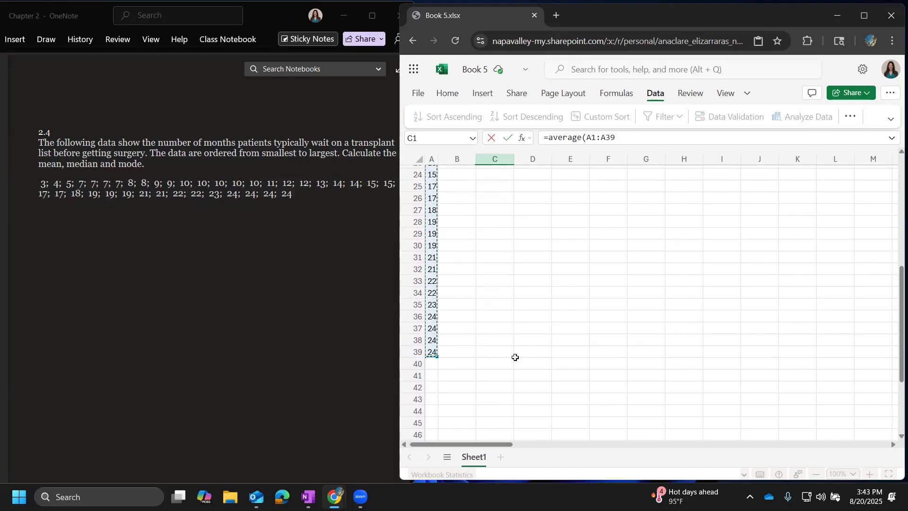
type(")")
key("Return")
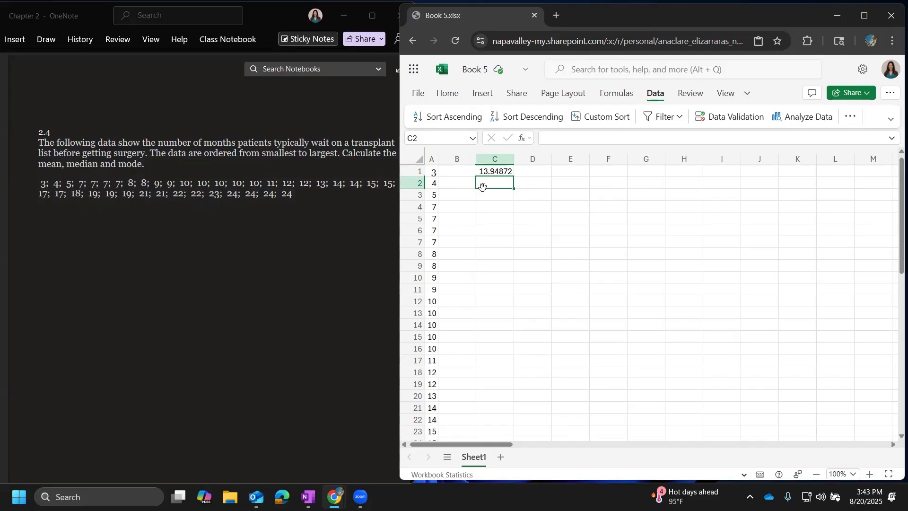
Widen the workbook window and reduce the mean in C1 to three decimal places.
left_click(500, 171)
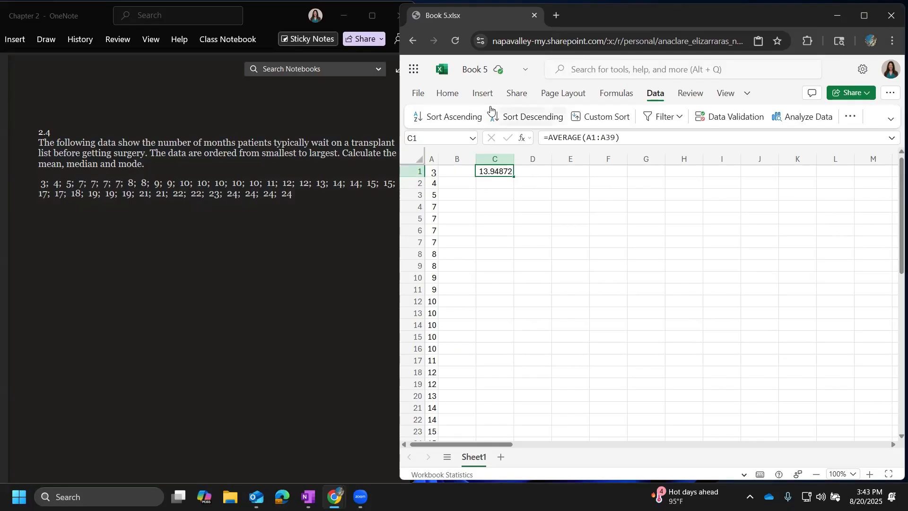
left_click(448, 94)
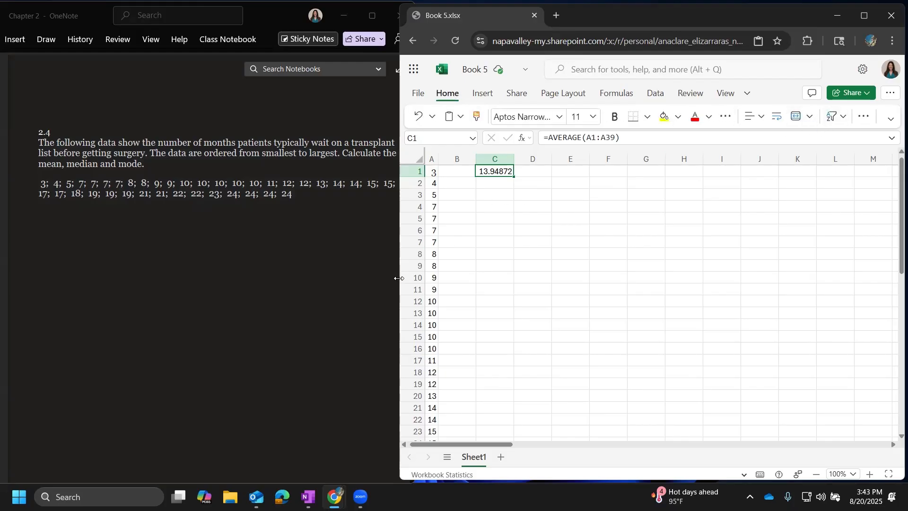
left_click_drag(399, 279, 69, 278)
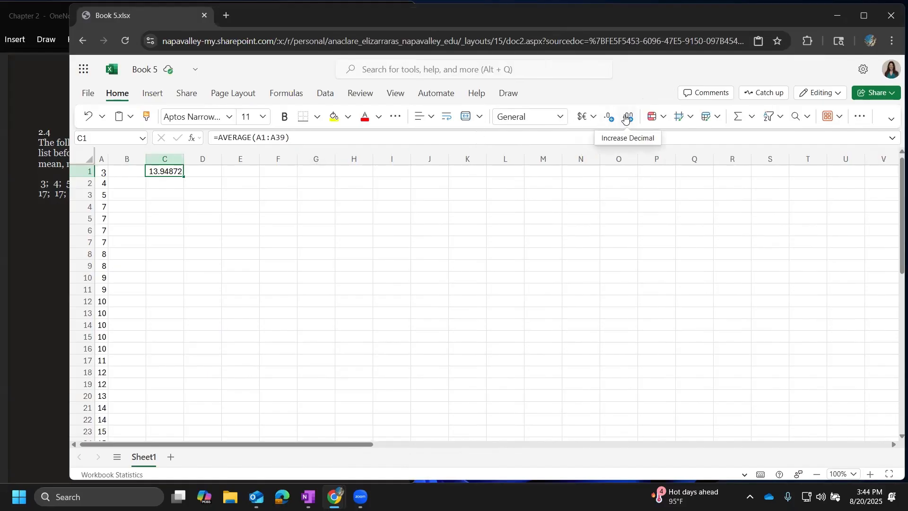
left_click(609, 118)
left_click(610, 118)
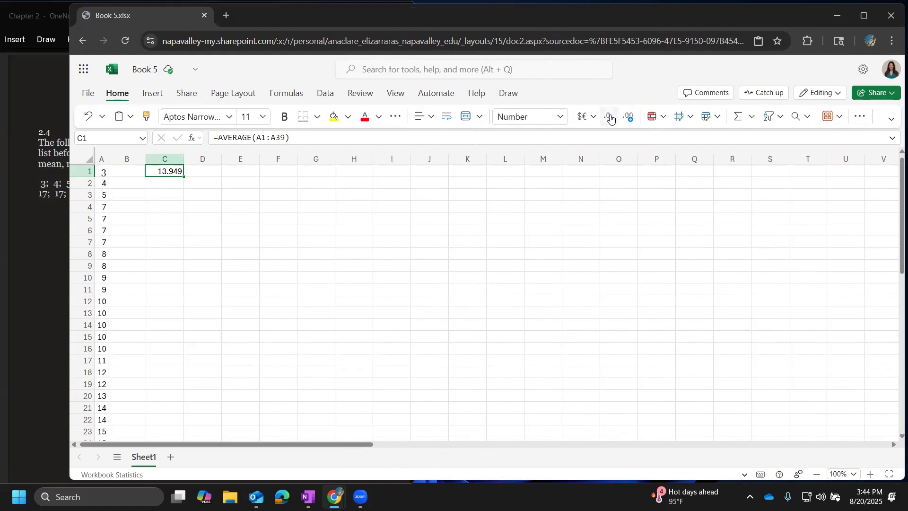
Label cells B1, B2 and B3 as Mean, Median and Mode.
left_click(213, 171)
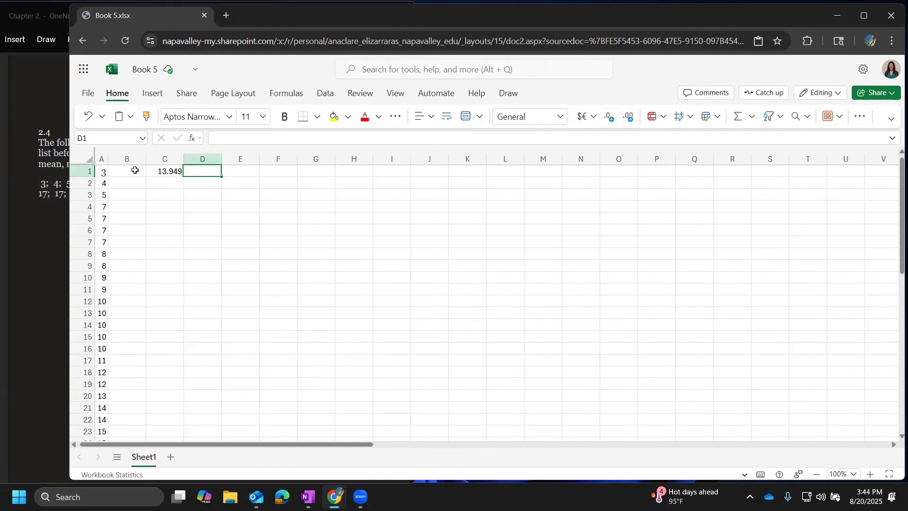
left_click(132, 168)
type("Mean")
key("Return")
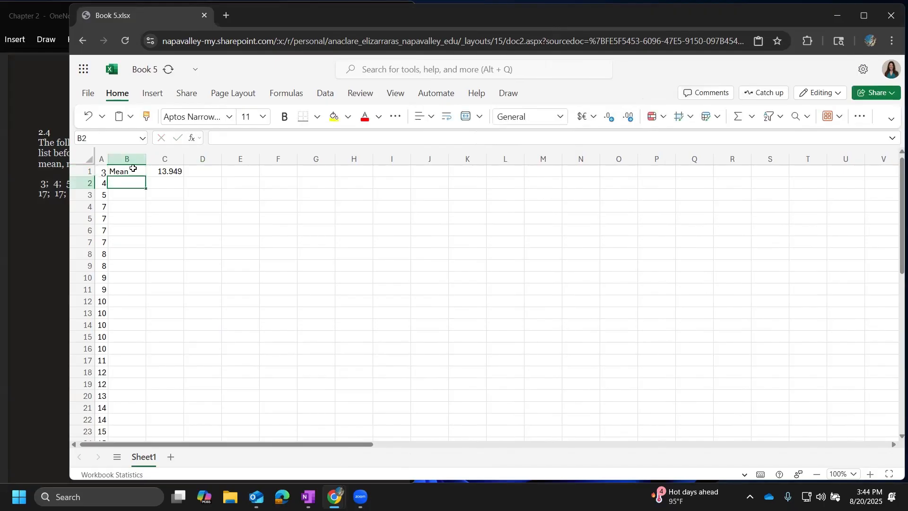
type("Median")
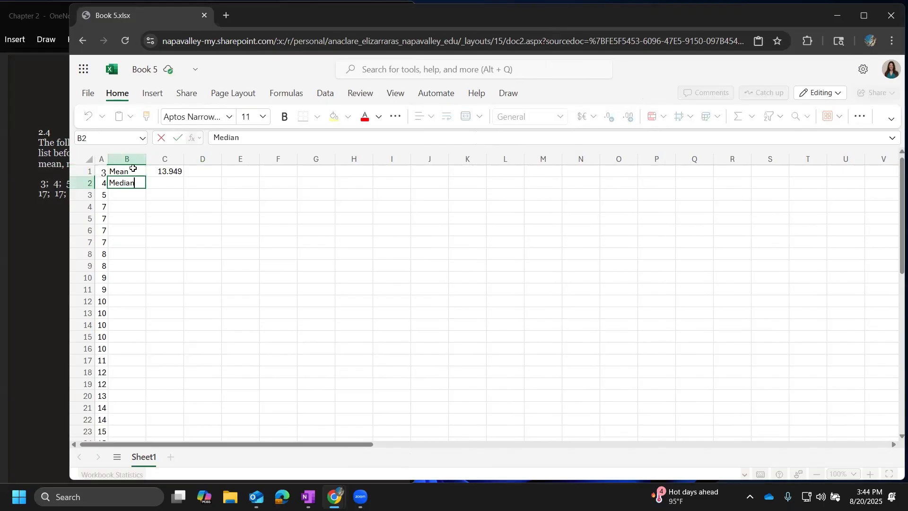
key("Return")
type("Mode")
key("Return")
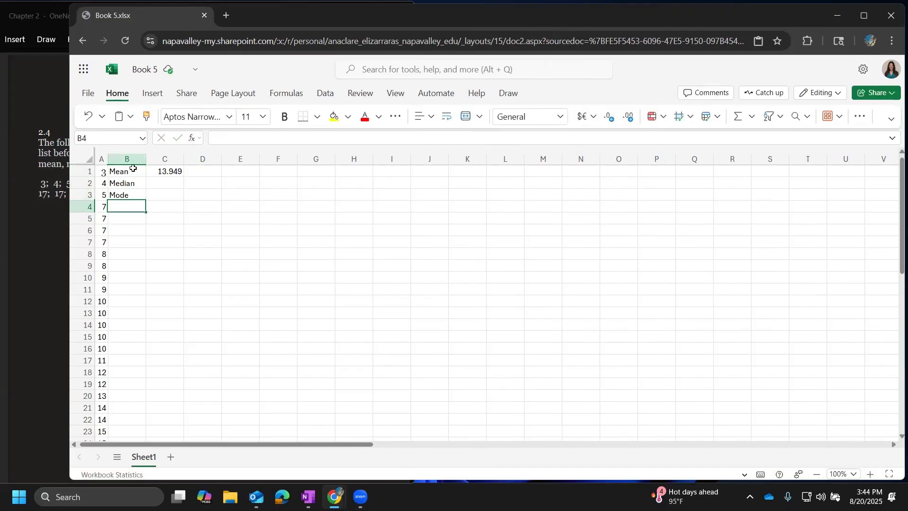
Enter a MEDIAN formula in C2 covering the range A1:A39.
key("Up")
key("Up")
key("Right")
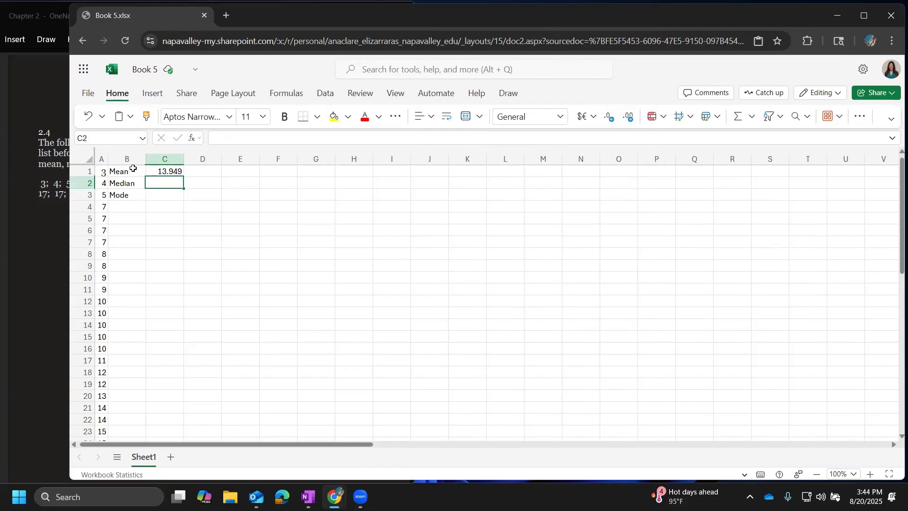
type("=Medi")
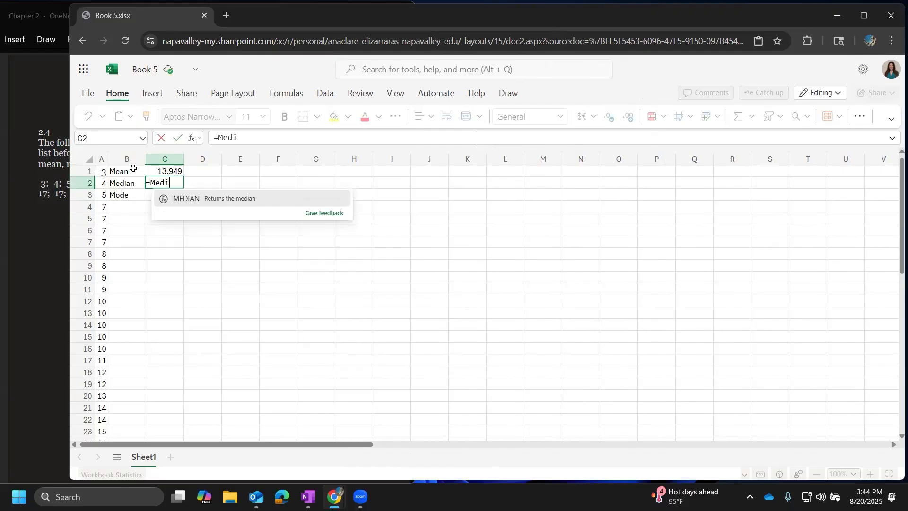
type("an(")
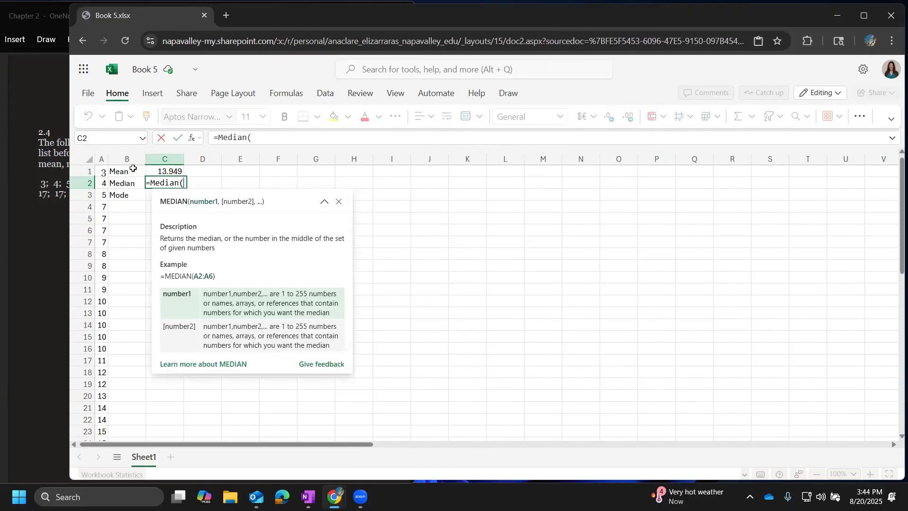
left_click(102, 171)
scroll(104, 334, "down", 5)
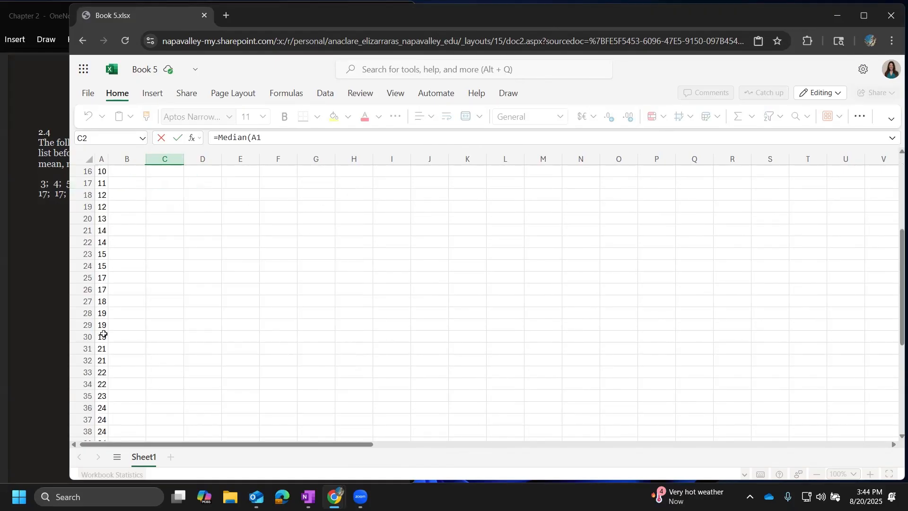
scroll(104, 334, "down", 3)
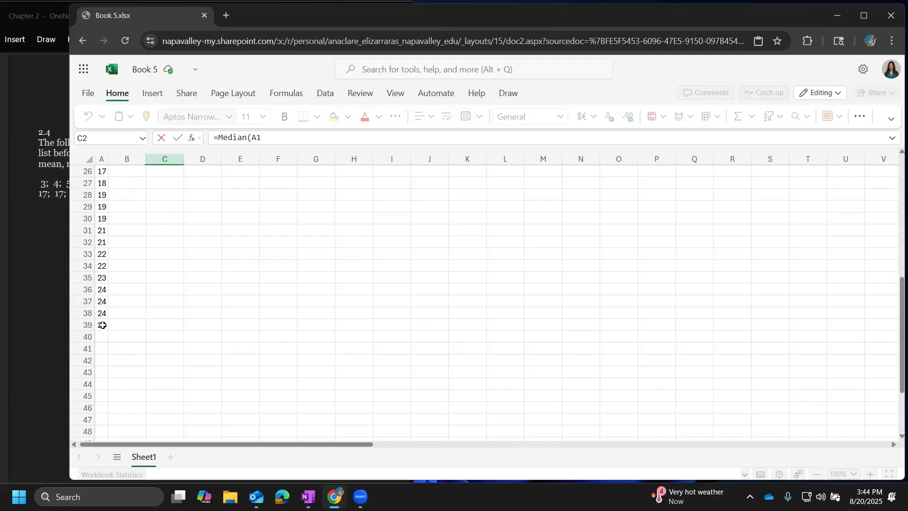
left_click(102, 325, "shift")
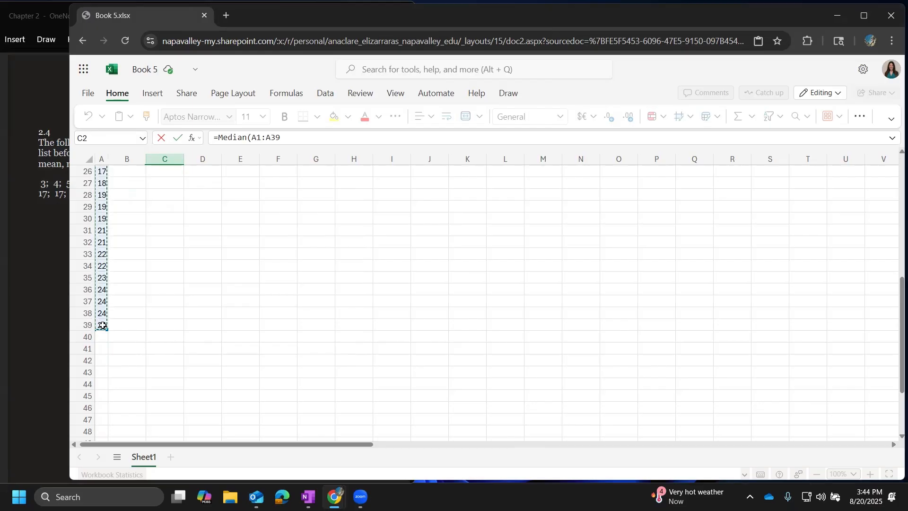
left_click(287, 139)
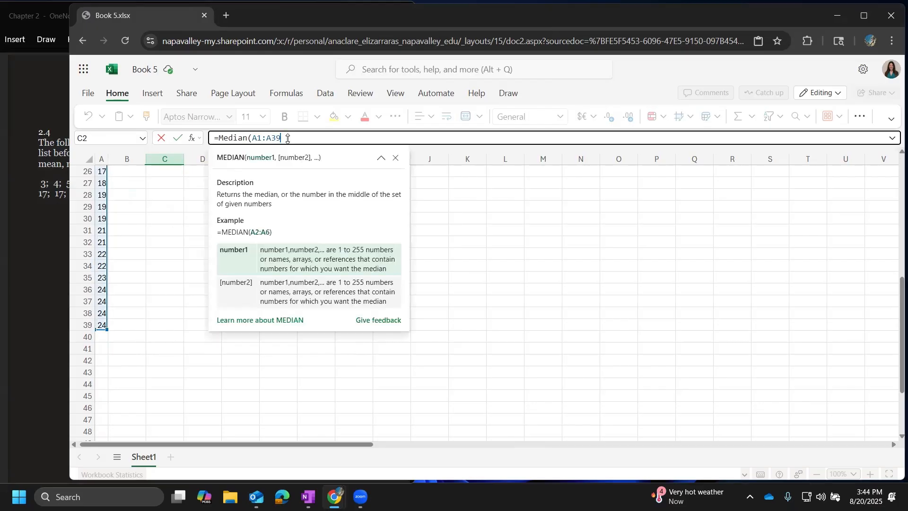
type(")")
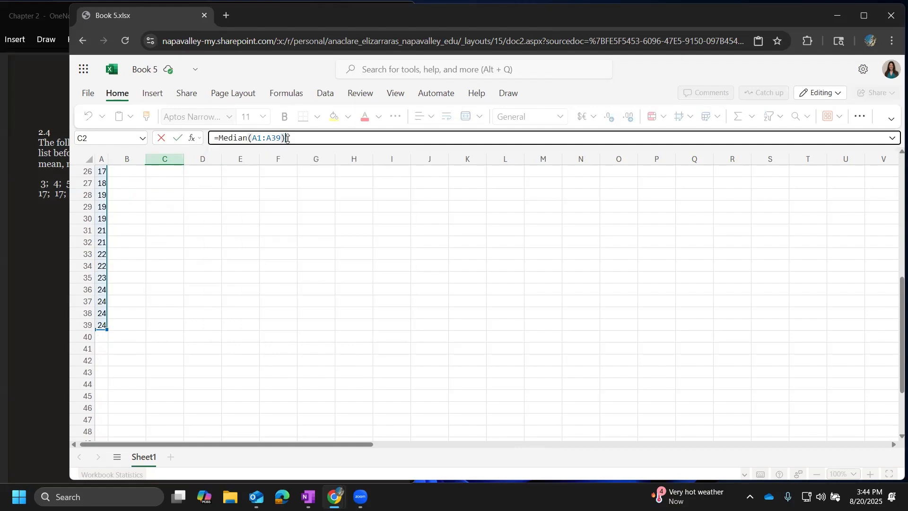
key("Return")
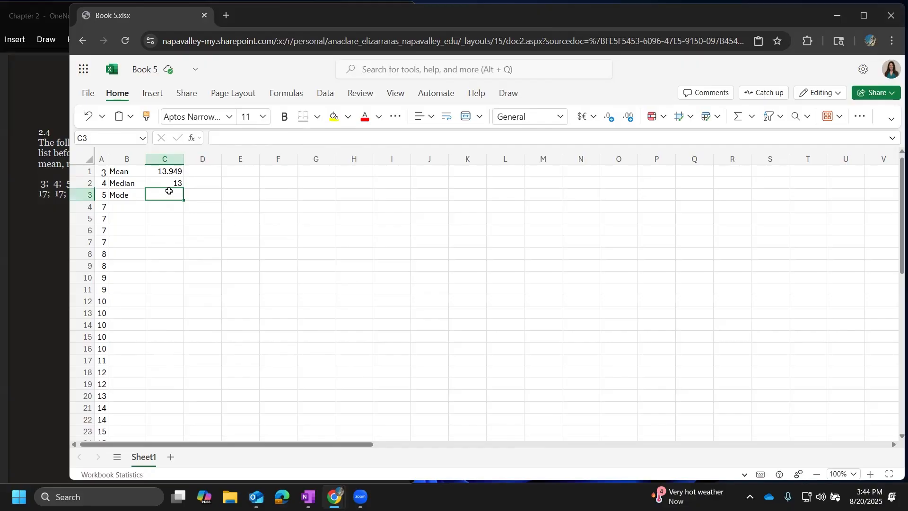
Enter a MODE formula in C3 covering the range A1:A39.
type("=")
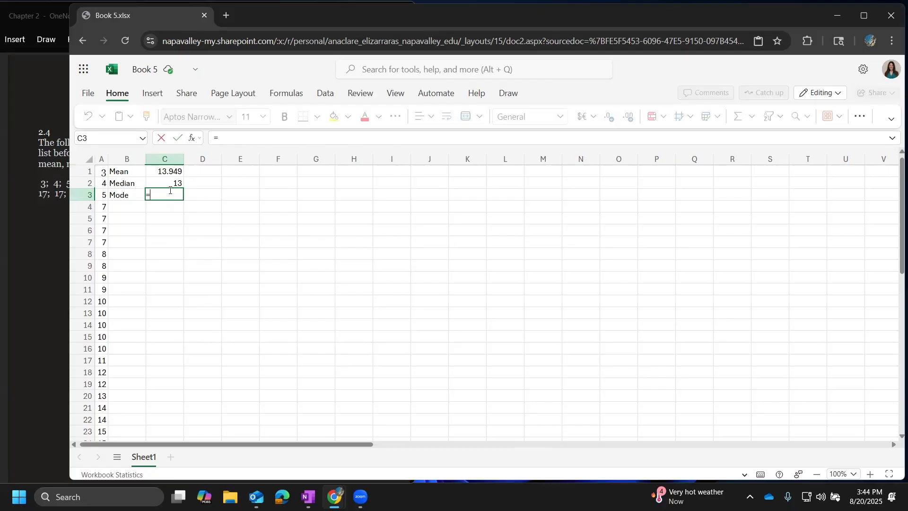
type("Mode")
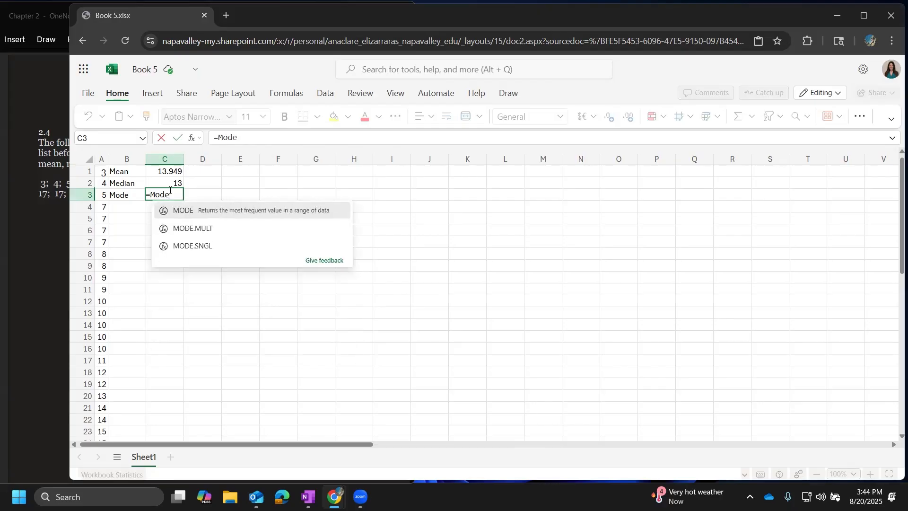
type("(")
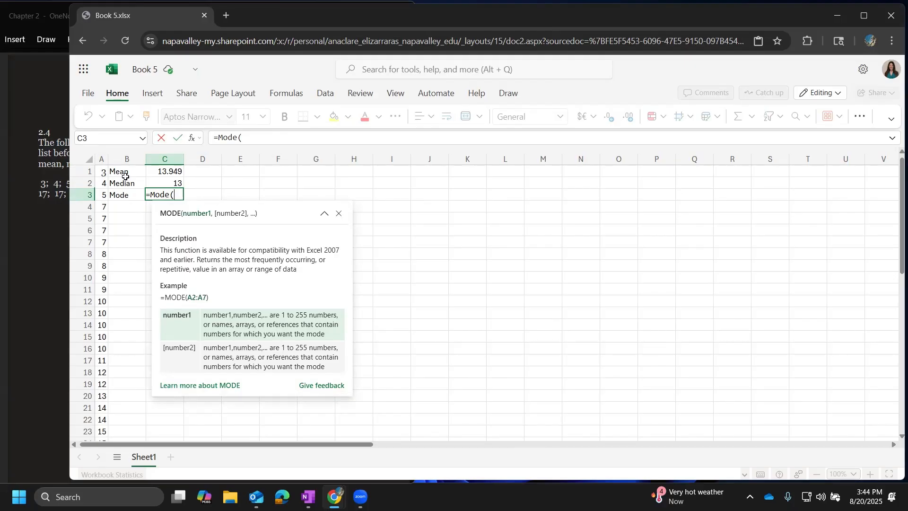
type("A1:a")
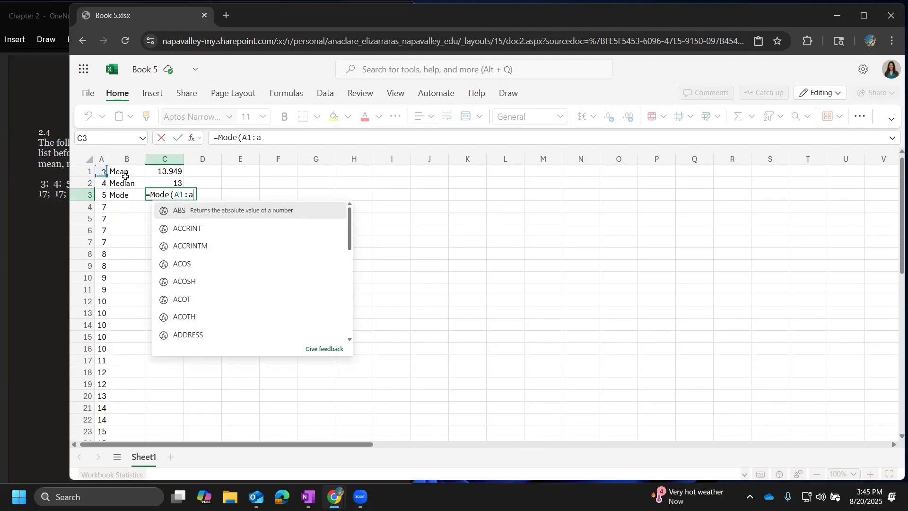
type("39")
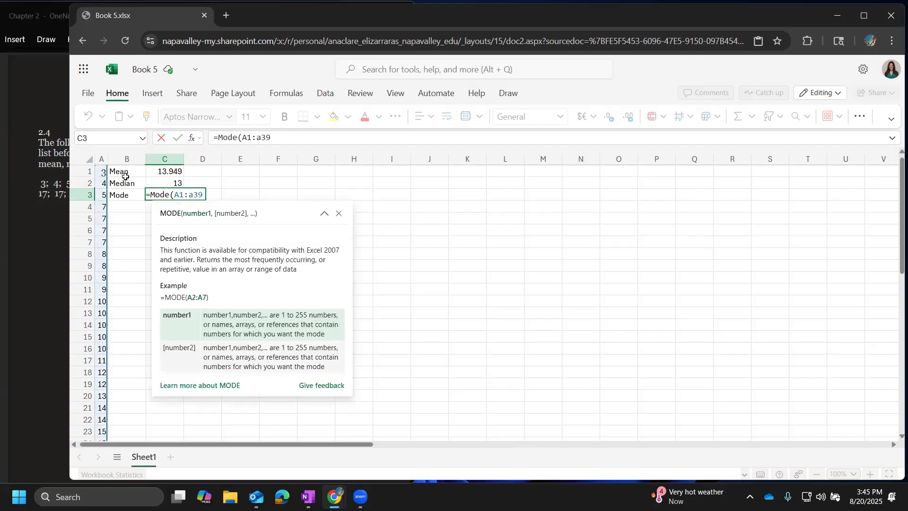
scroll(123, 239, "down", 10)
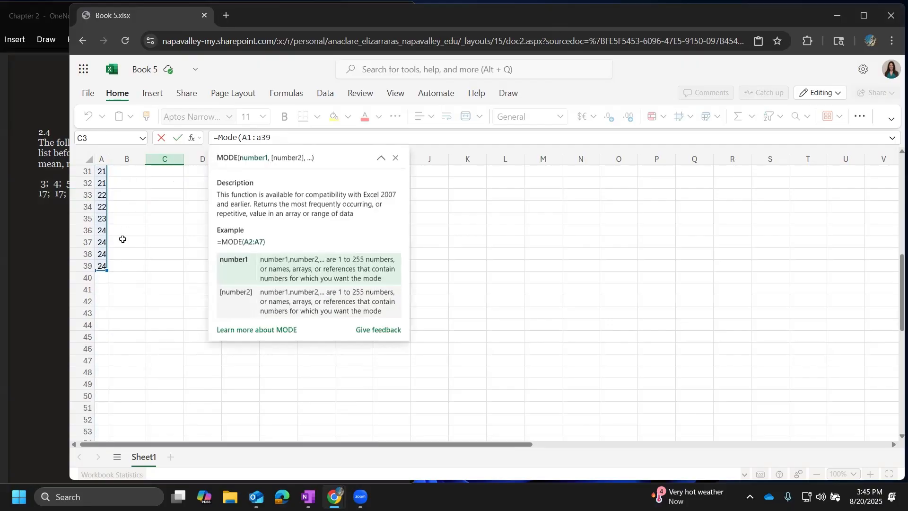
scroll(122, 238, "up", 10)
type(")")
key("Return")
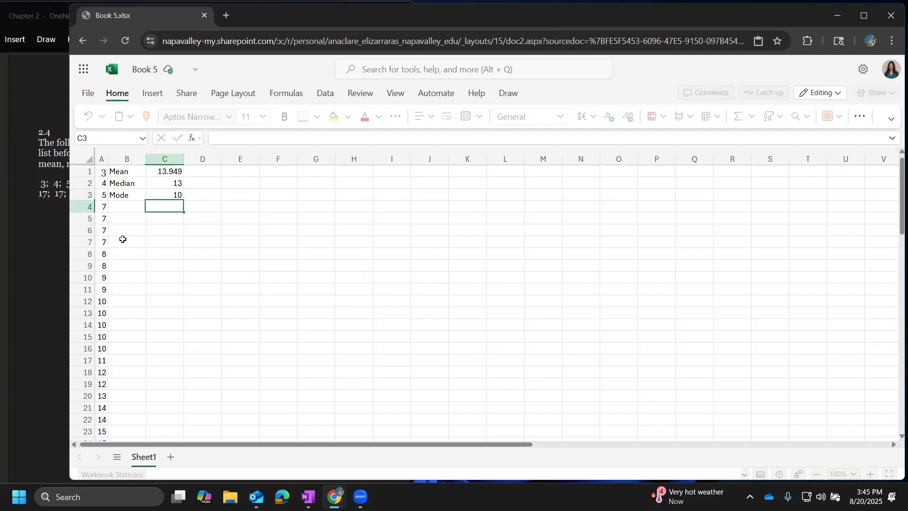